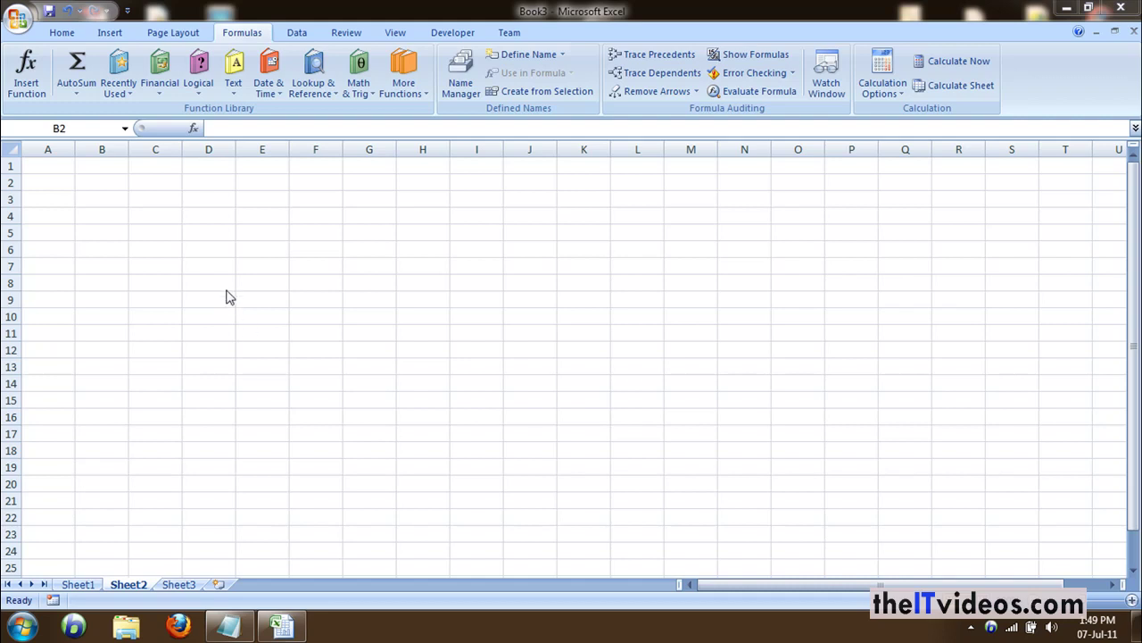
# Step: Enter 8, 5, 7, 9, 6, 2 and 4 down column B from B1 to B7
pyautogui.click(50, 166)
pyautogui.click(118, 170)
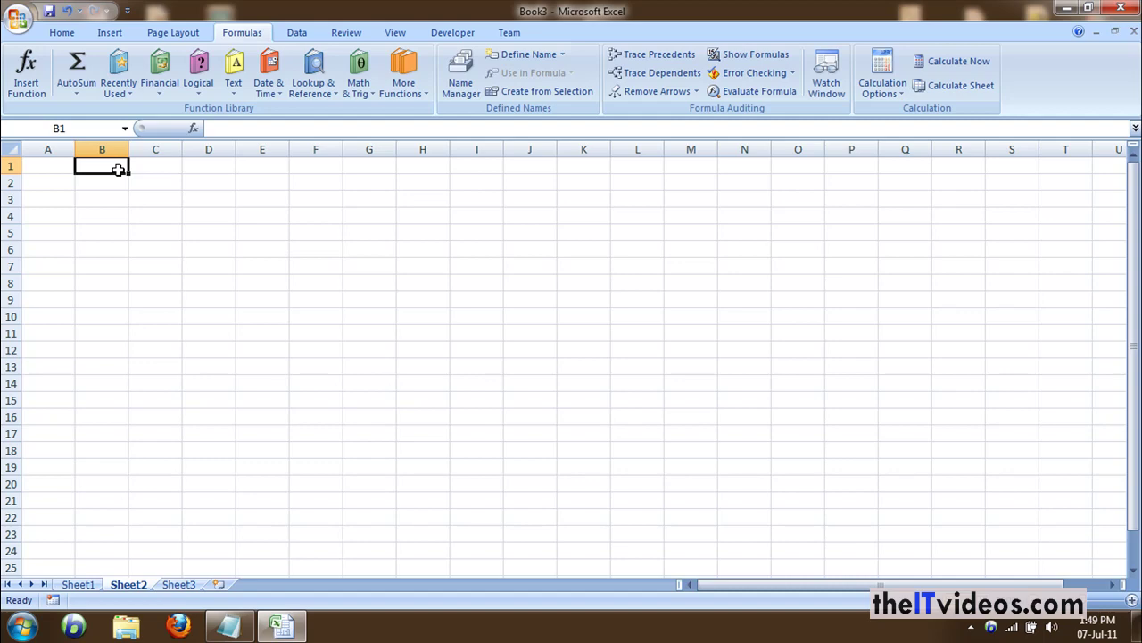
pyautogui.press('Down')
pyautogui.write('5')
pyautogui.press('Return')
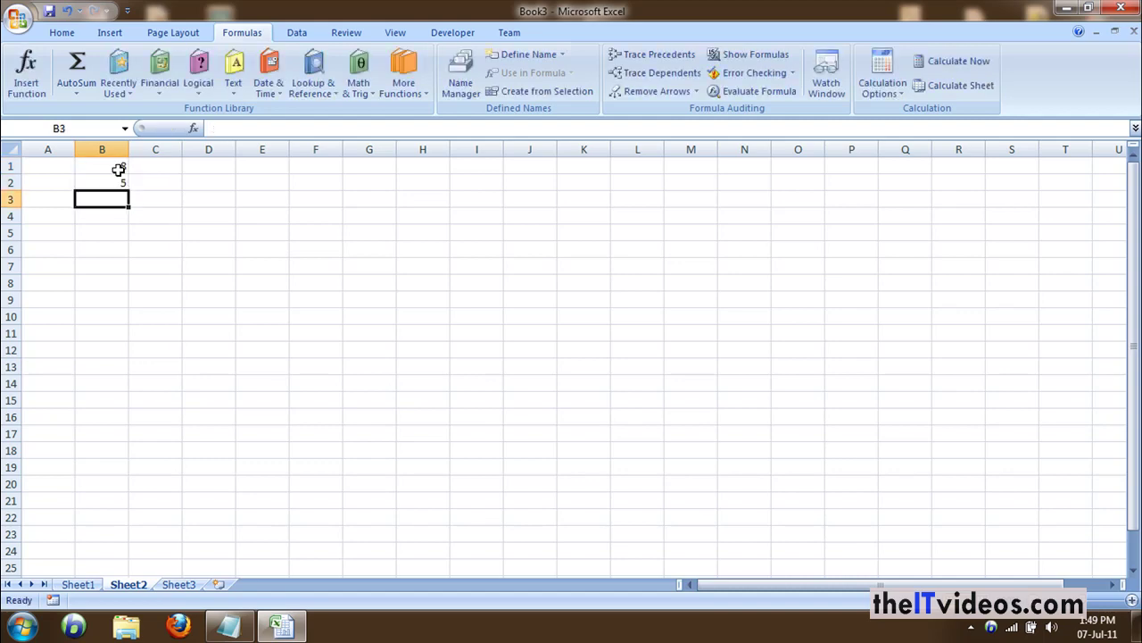
pyautogui.write('7')
pyautogui.press('Return')
pyautogui.write('9')
pyautogui.press('Return')
pyautogui.write('6')
pyautogui.press('Return')
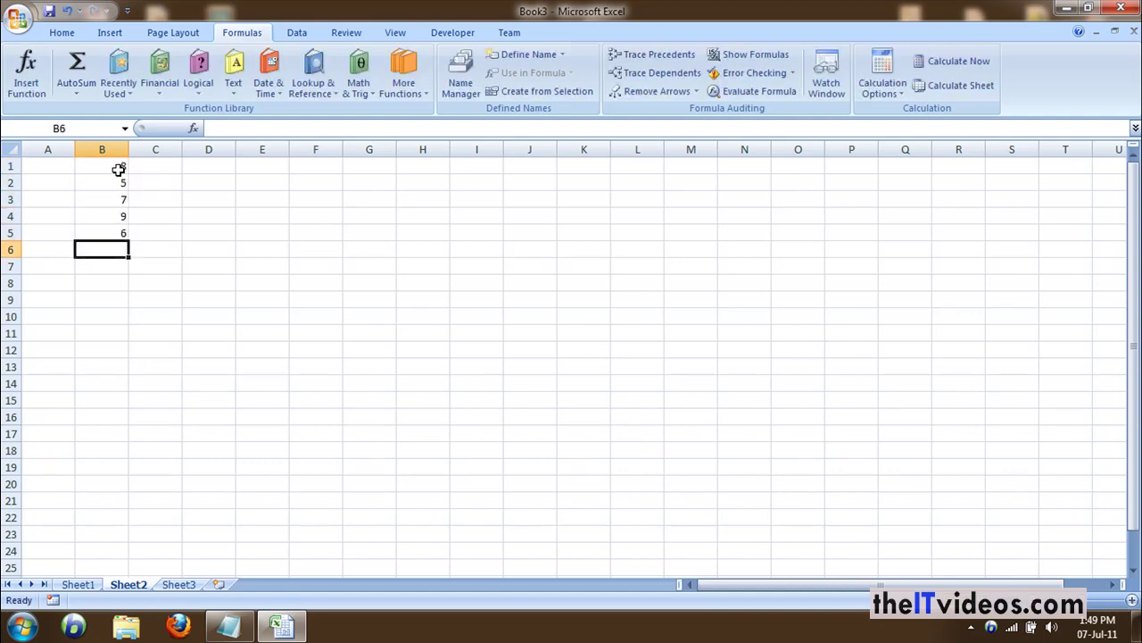
pyautogui.write('2')
pyautogui.press('Return')
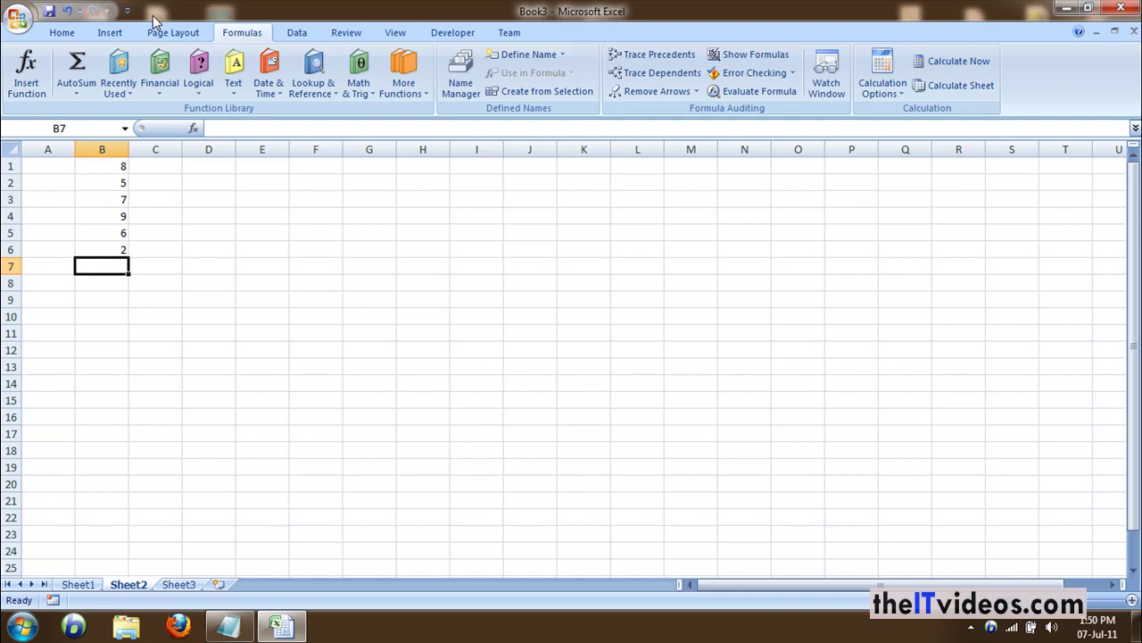
pyautogui.write('4')
pyautogui.press('Return')
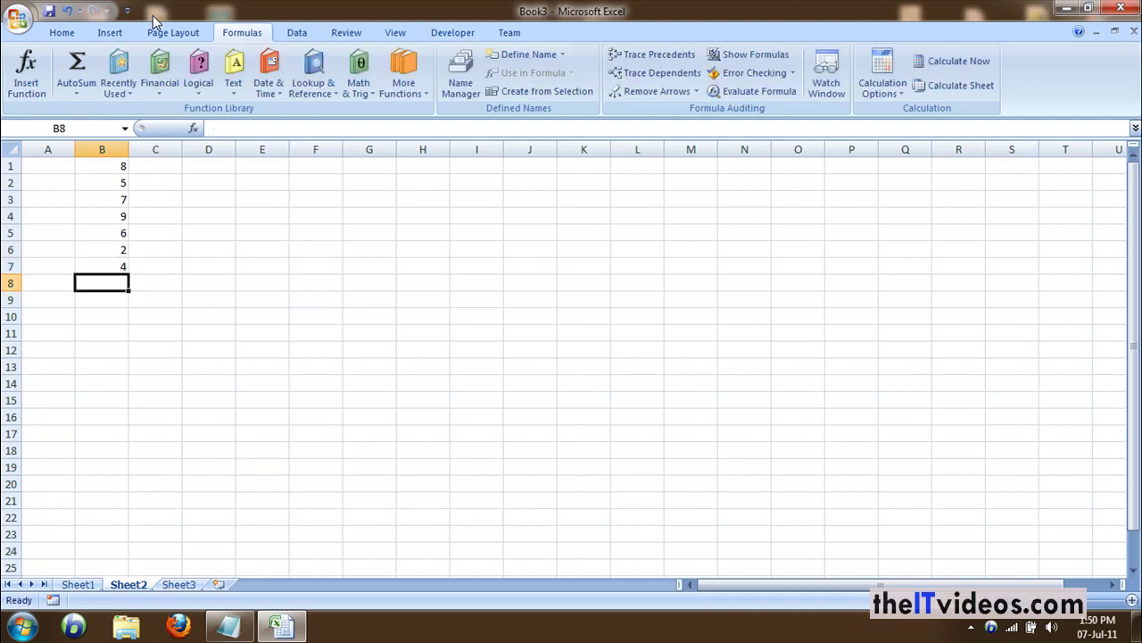
pyautogui.click(101, 165)
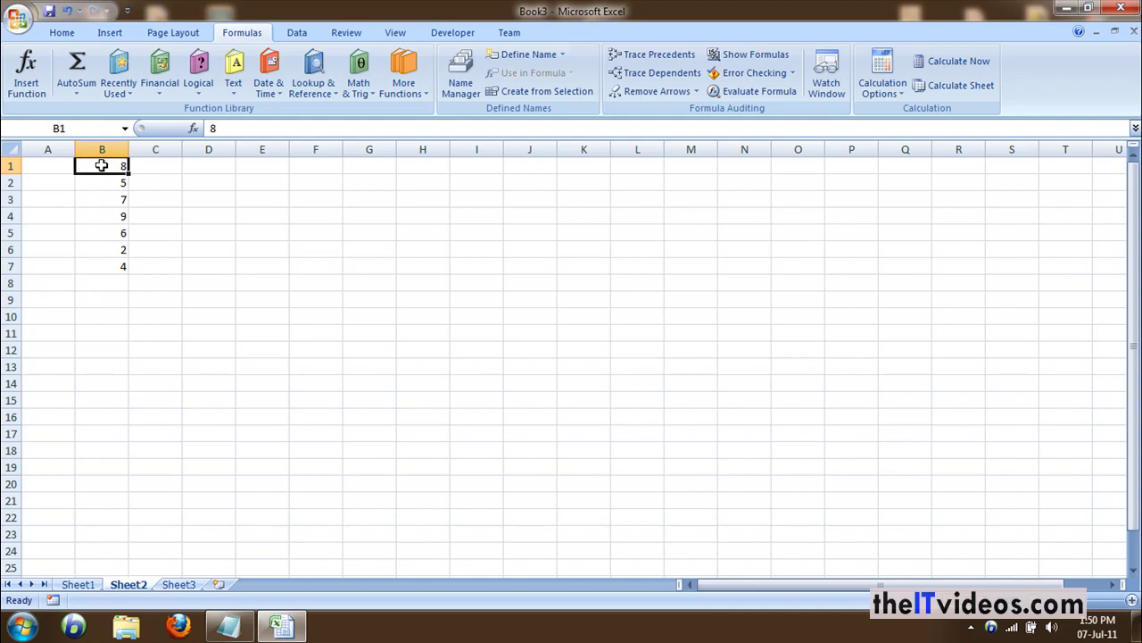
pyautogui.moveTo(101, 165); pyautogui.dragTo(103, 272)
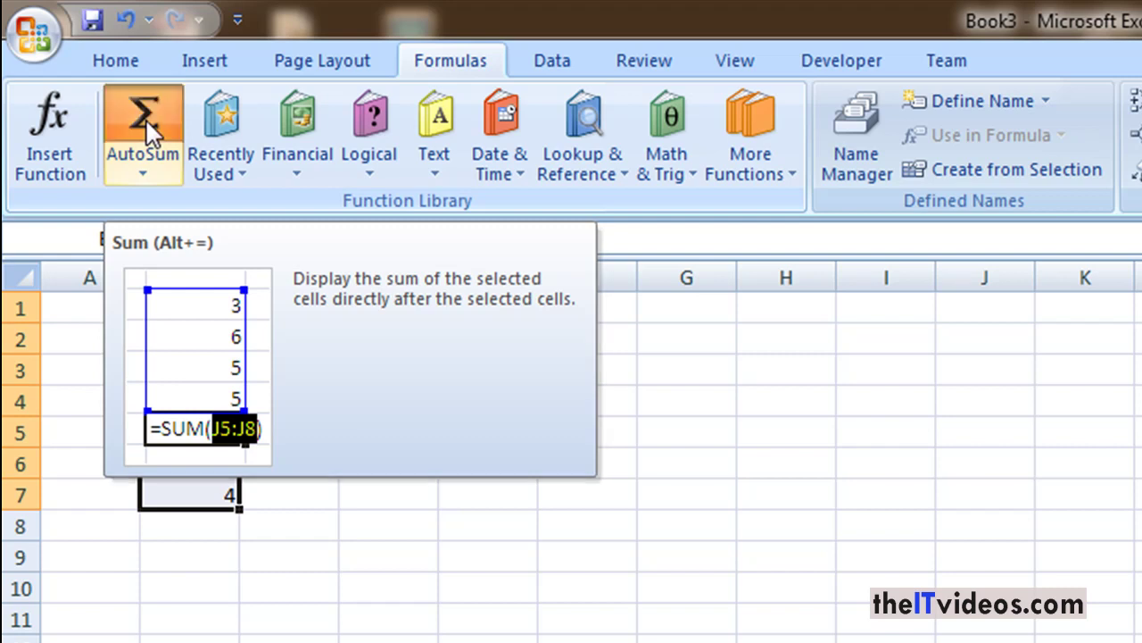
pyautogui.click(145, 125)
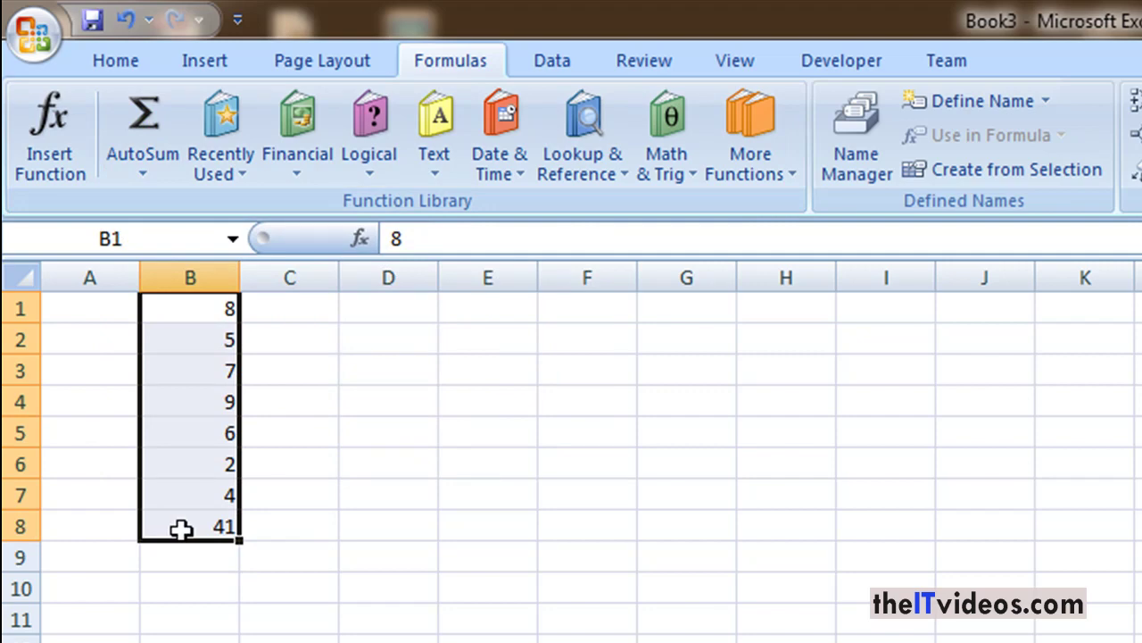
pyautogui.hotkey('ctrl', 'z')
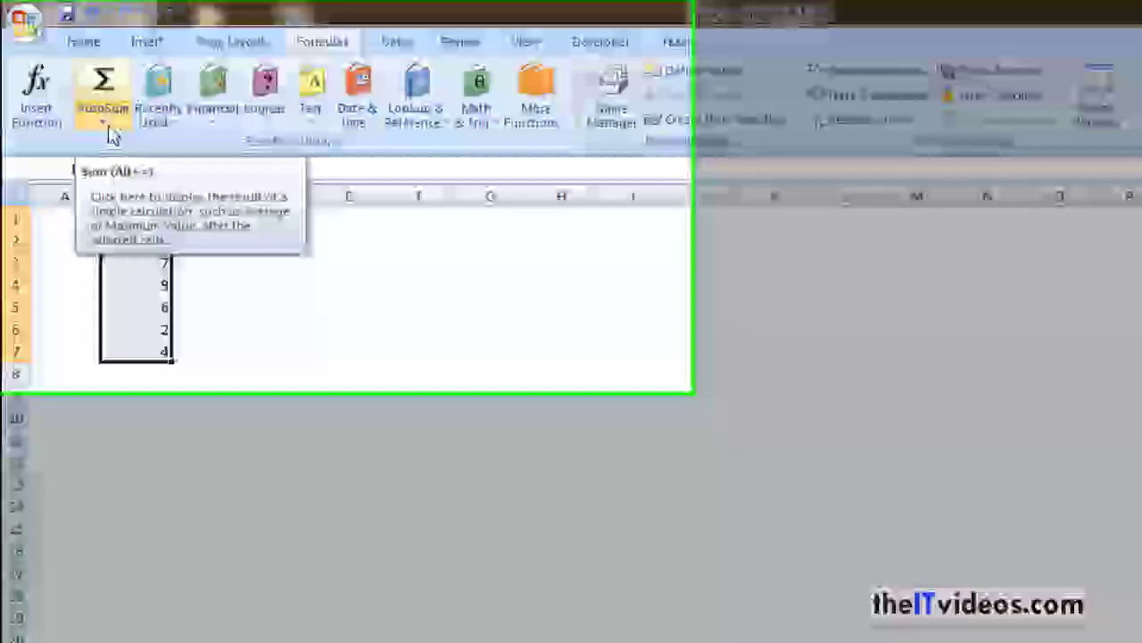
# Step: Put the AutoSum Max of B1:B7 (9) in B8, then undo it
pyautogui.click(79, 97)
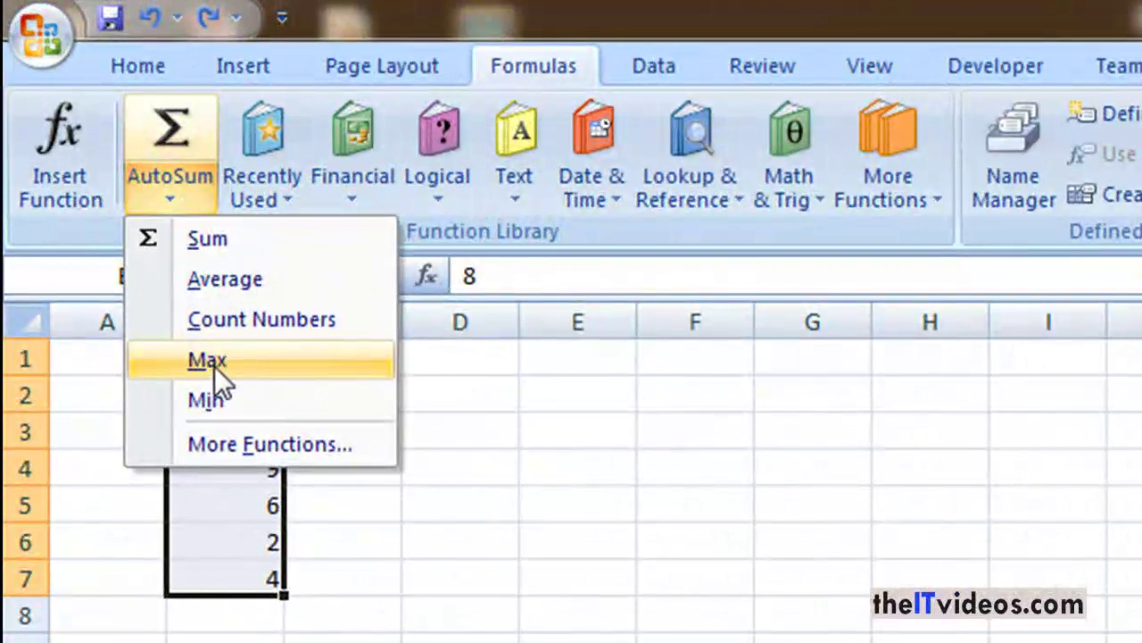
pyautogui.click(214, 366)
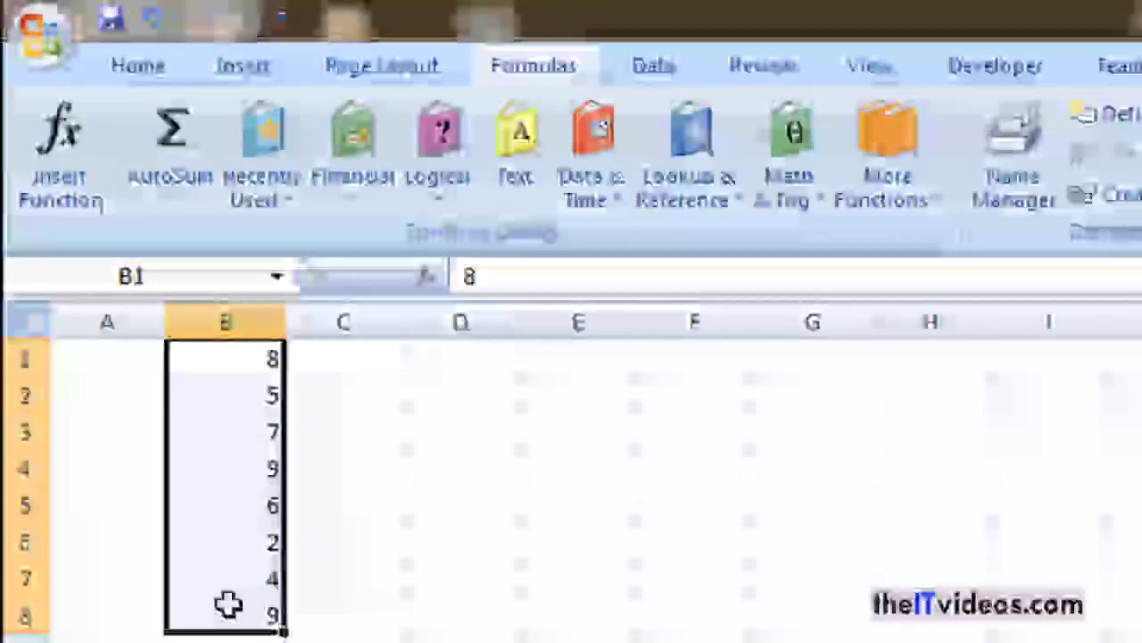
pyautogui.click(235, 581)
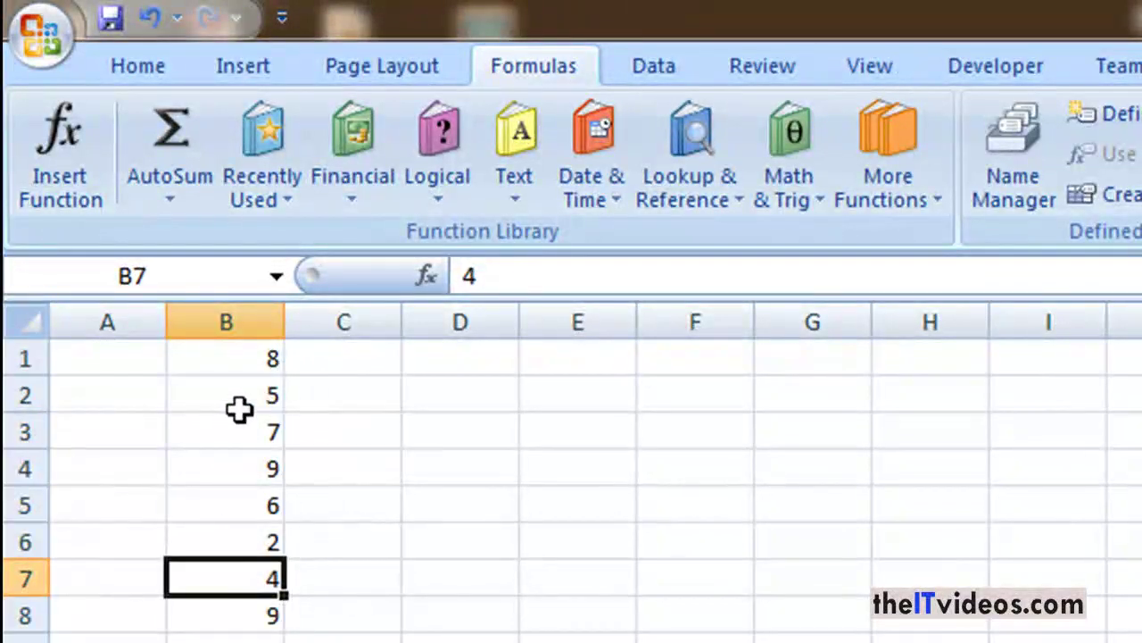
pyautogui.click(235, 358)
pyautogui.moveTo(234, 358); pyautogui.dragTo(227, 572)
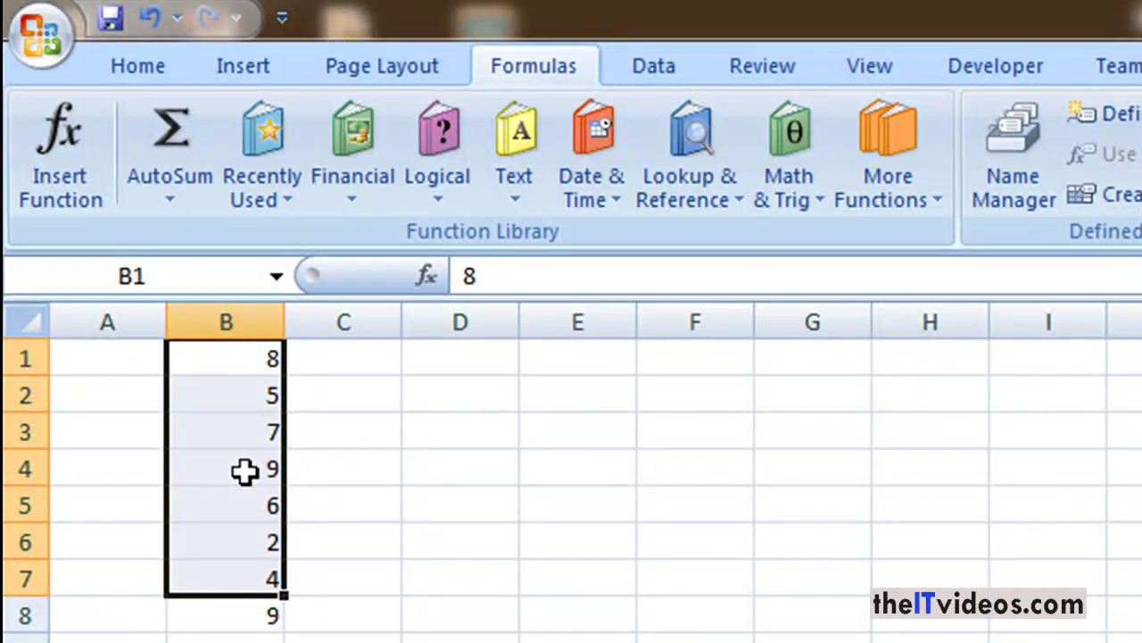
pyautogui.hotkey('ctrl', 'z')
# Step: Delete the numbers in B1:B7, leaving the sheet empty
pyautogui.click(169, 197)
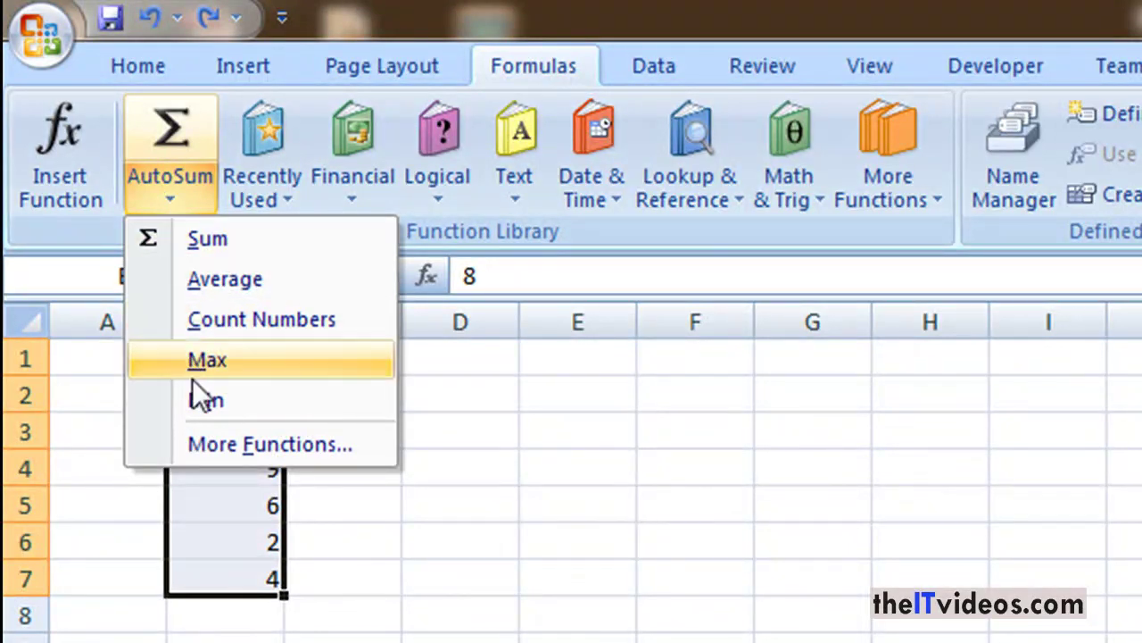
pyautogui.click(349, 604)
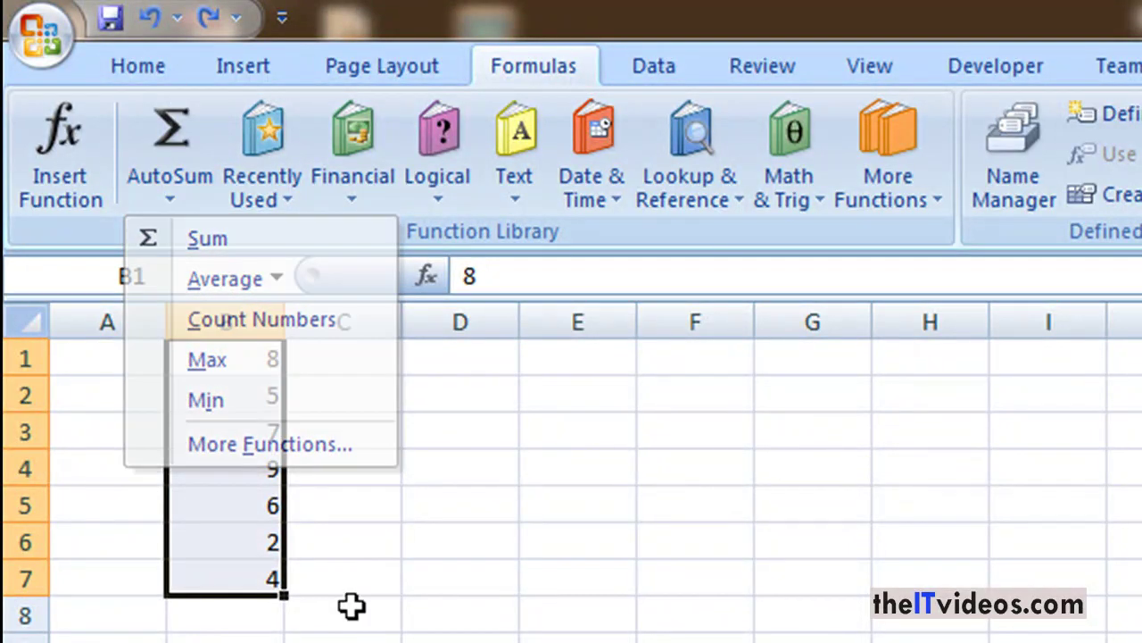
pyautogui.moveTo(229, 368); pyautogui.dragTo(255, 576)
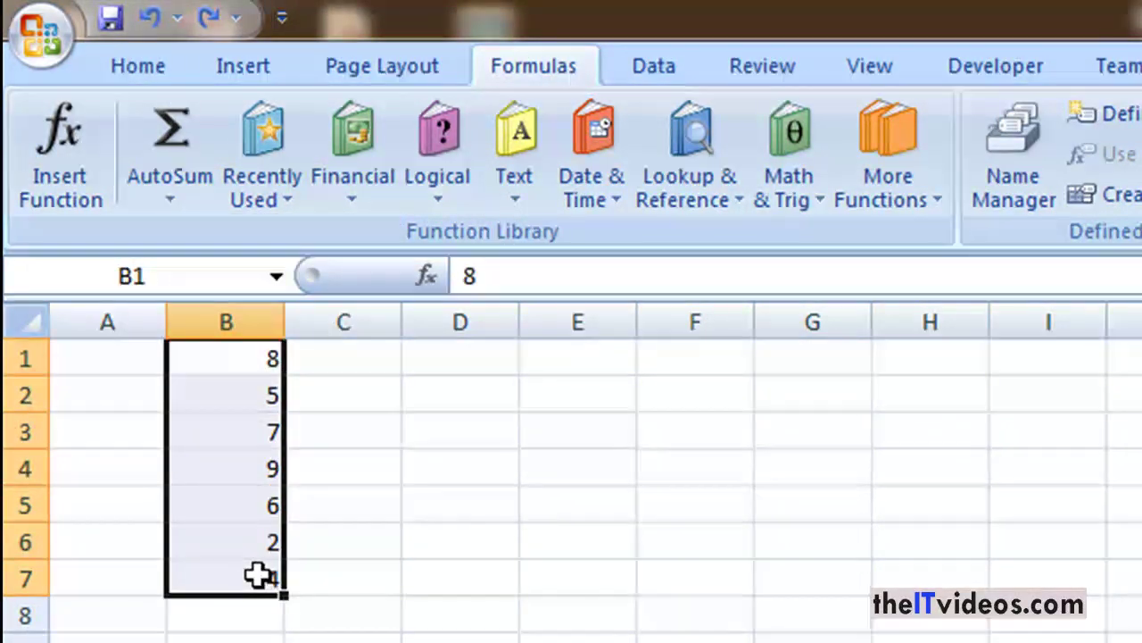
pyautogui.press('Delete')
# Step: Enter 4 in C5, 8 in F5 and 2 in E2
pyautogui.click(331, 507)
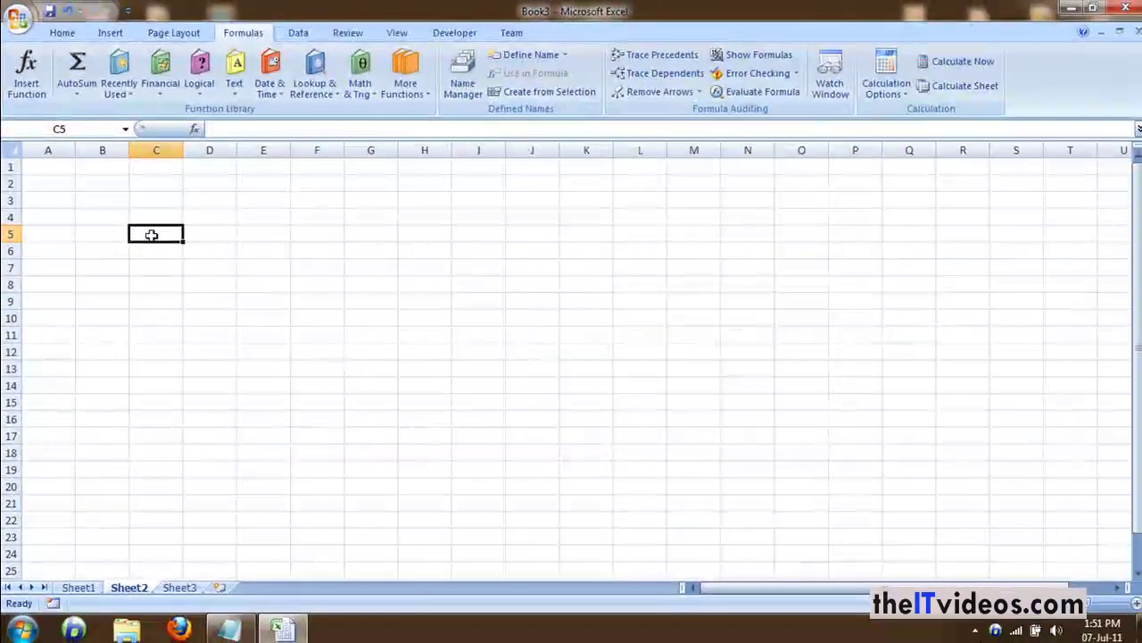
pyautogui.write('4')
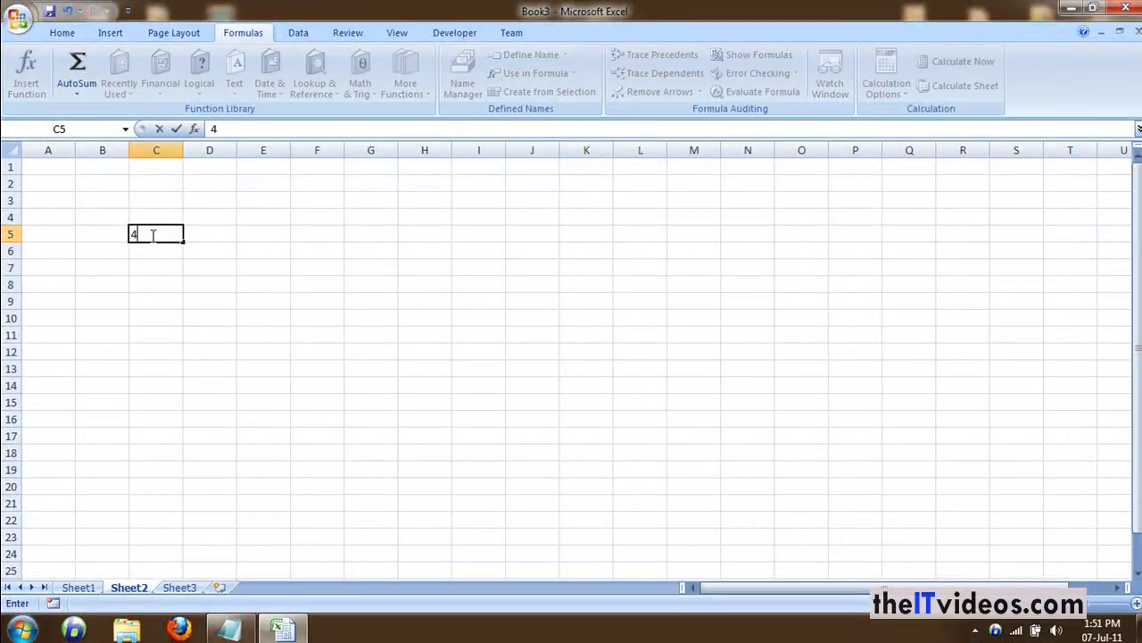
pyautogui.press('Return')
pyautogui.click(151, 235)
pyautogui.press('Right')
pyautogui.press('Right')
pyautogui.press('Right')
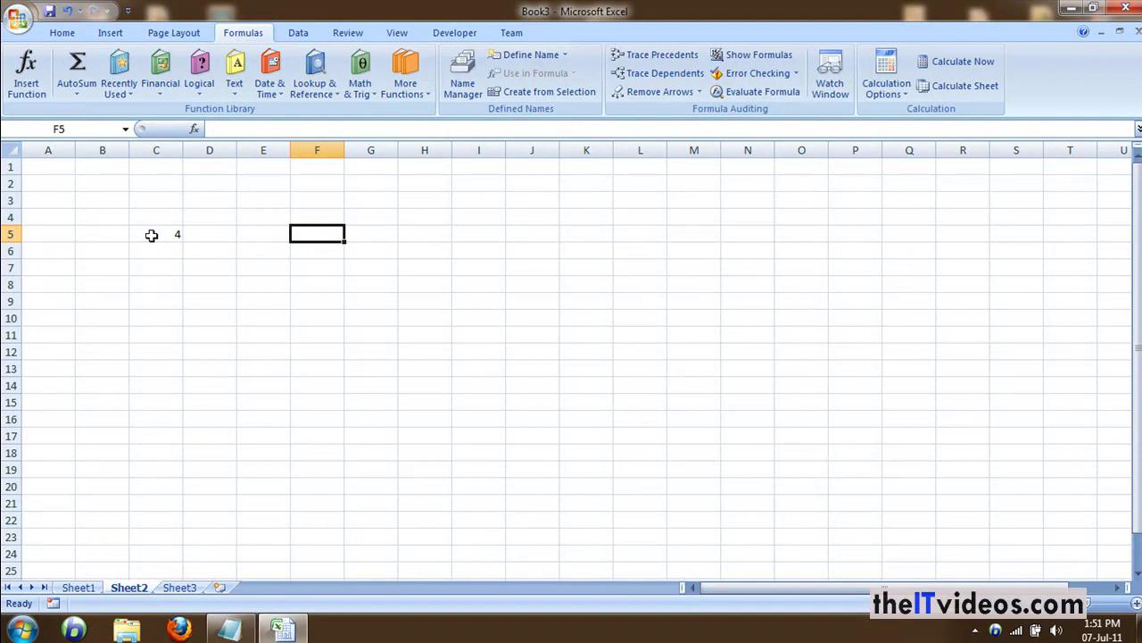
pyautogui.write('8')
pyautogui.press('Return')
pyautogui.press('Up')
pyautogui.press('Up')
pyautogui.press('Up')
pyautogui.press('Left')
pyautogui.press('Up')
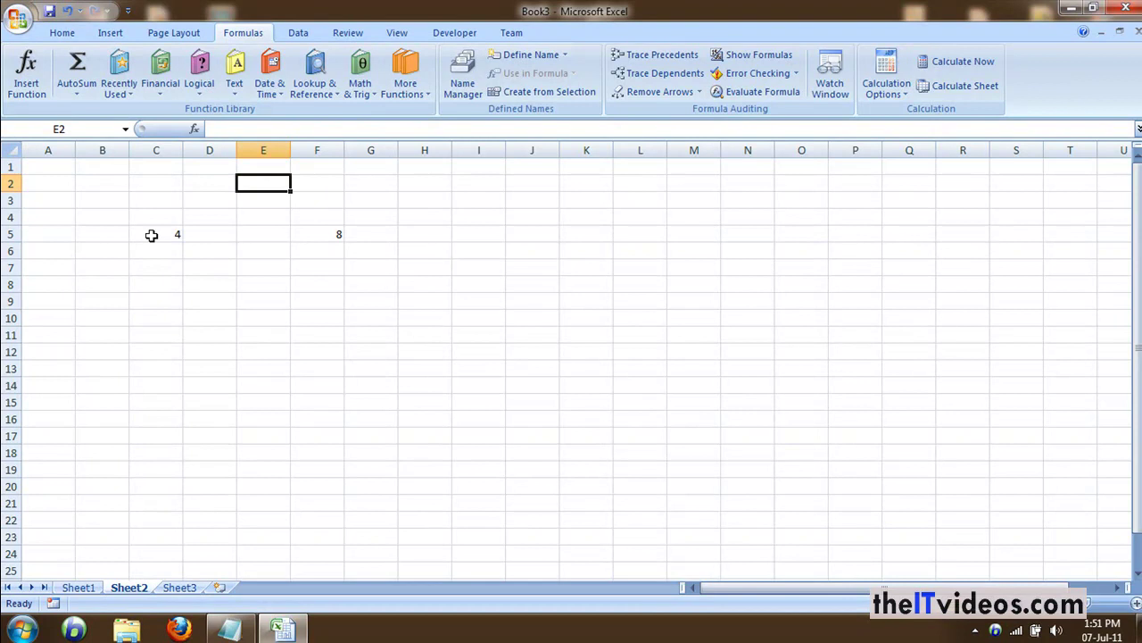
pyautogui.write('2')
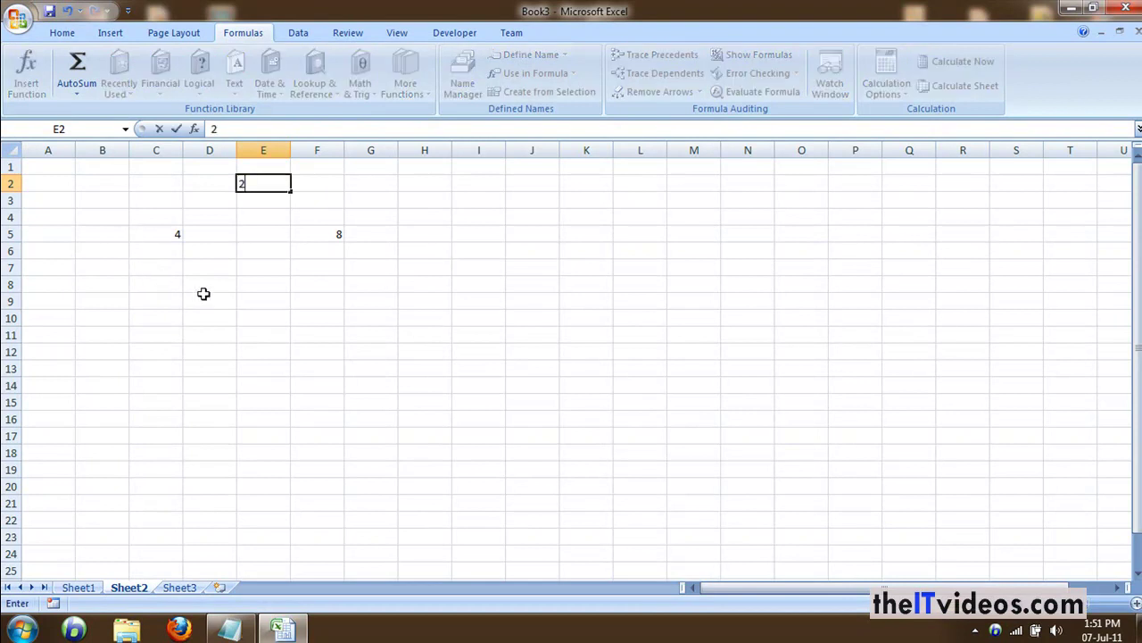
pyautogui.click(158, 303)
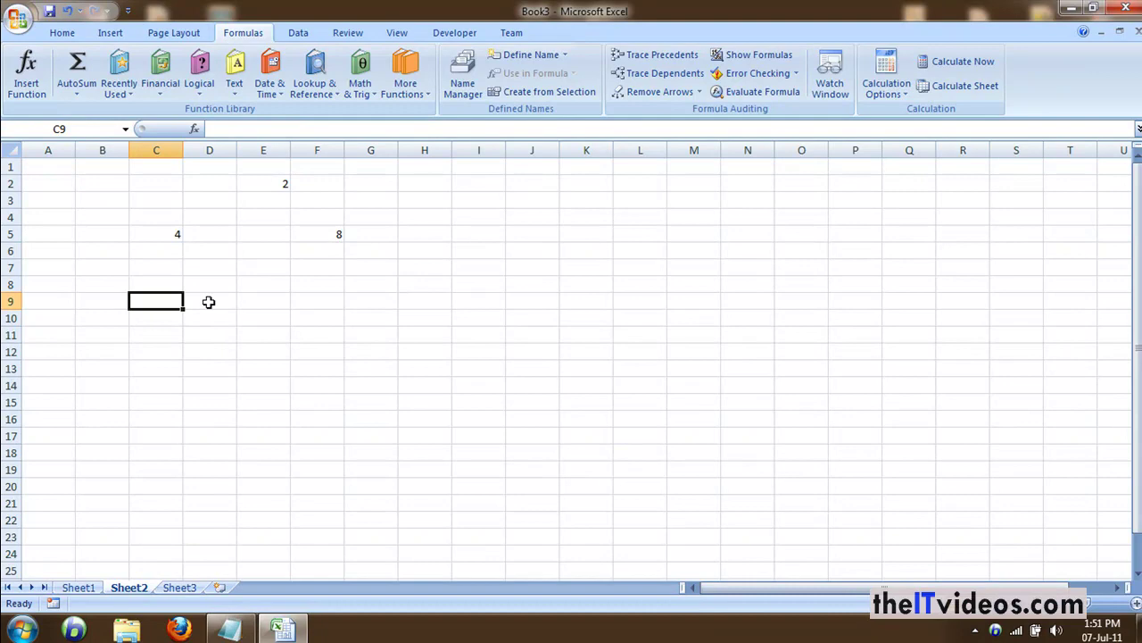
# Step: Type the label 'Total:' in C9 and select D9 next to it
pyautogui.write('Total:')
pyautogui.press('Return')
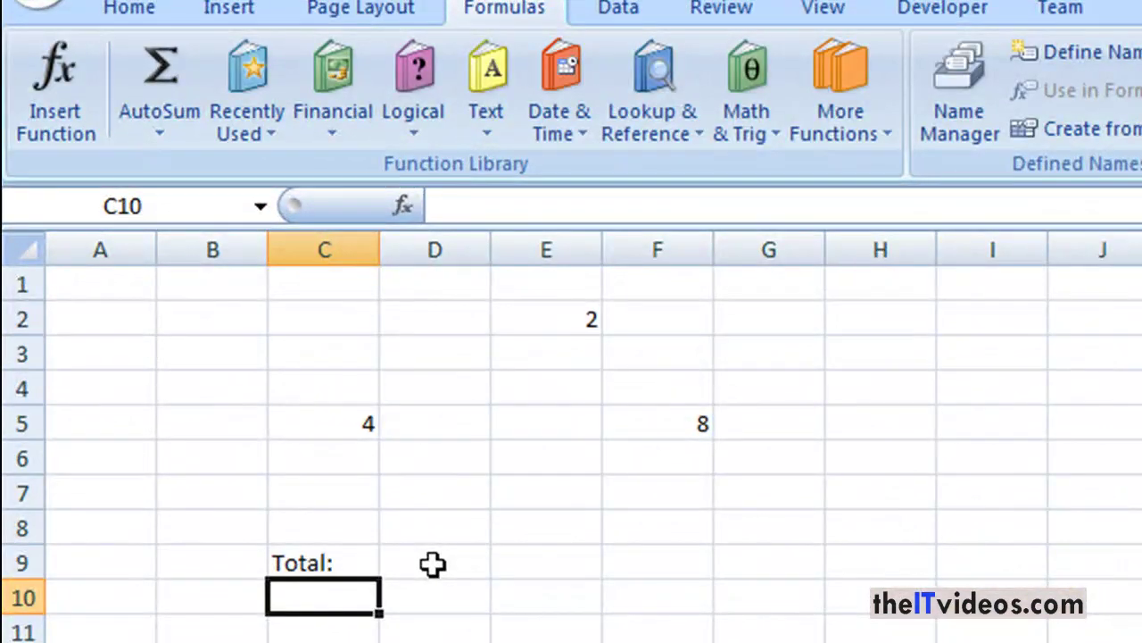
pyautogui.click(433, 563)
pyautogui.moveTo(355, 426); pyautogui.dragTo(630, 339)
pyautogui.click(425, 518)
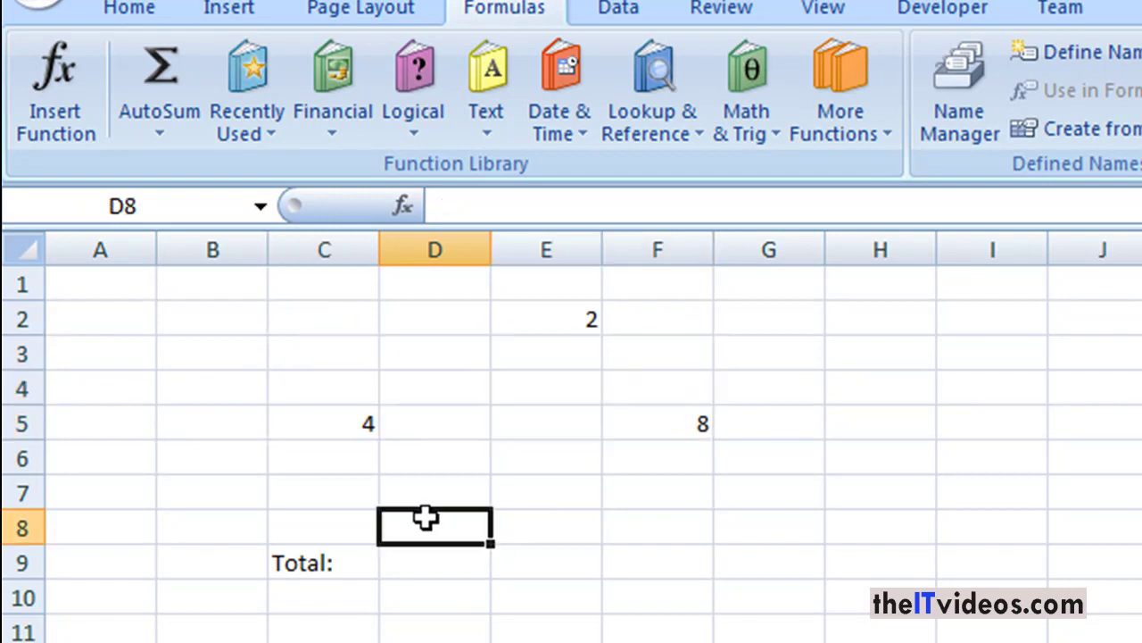
pyautogui.click(415, 564)
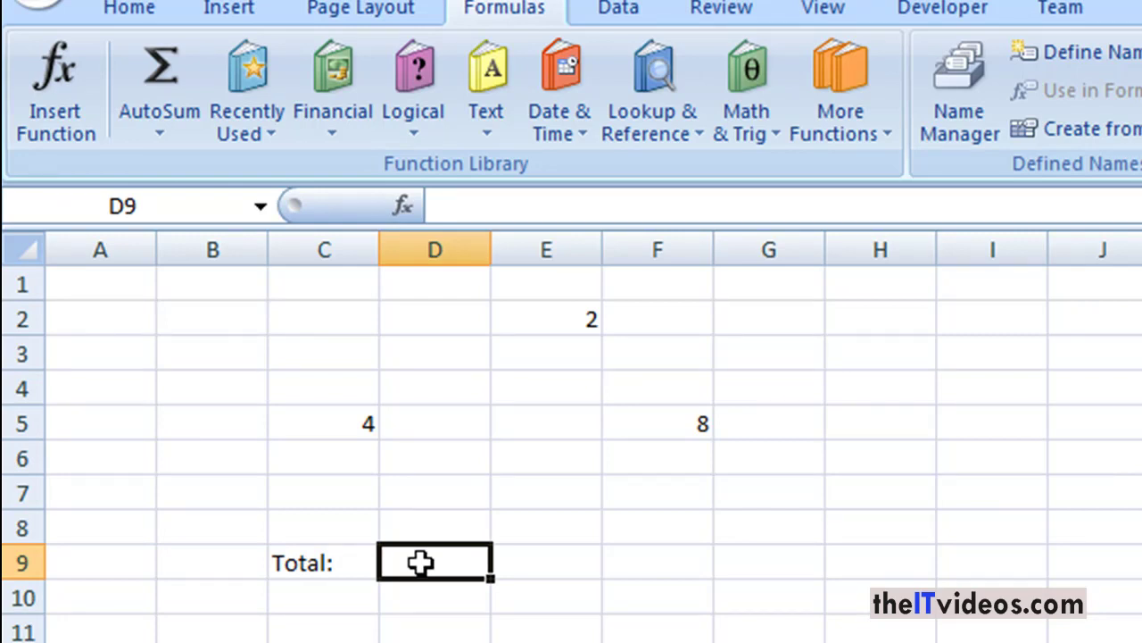
# Step: Build the formula =C5+E2+F5 in D9 by pointing at each cell, giving 14
pyautogui.write('=')
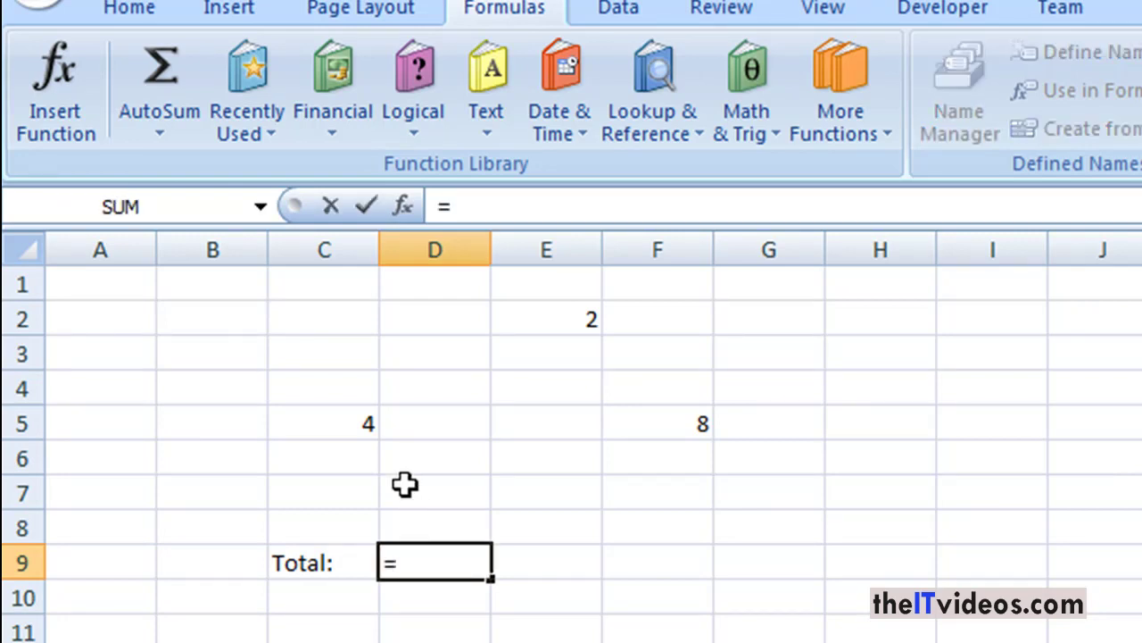
pyautogui.click(329, 420)
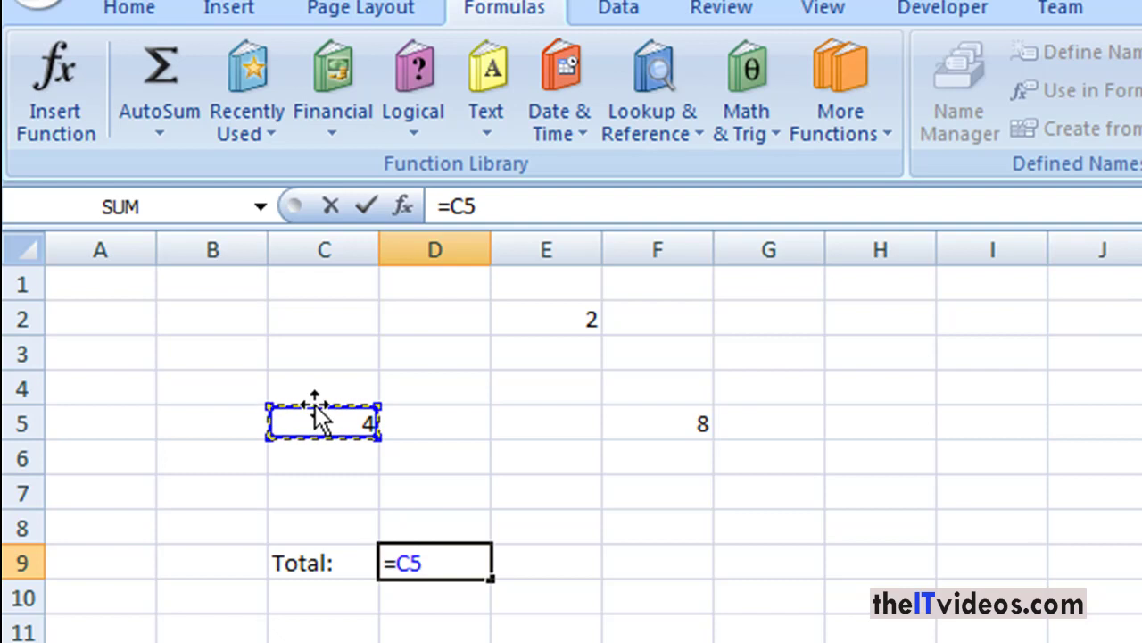
pyautogui.write('+')
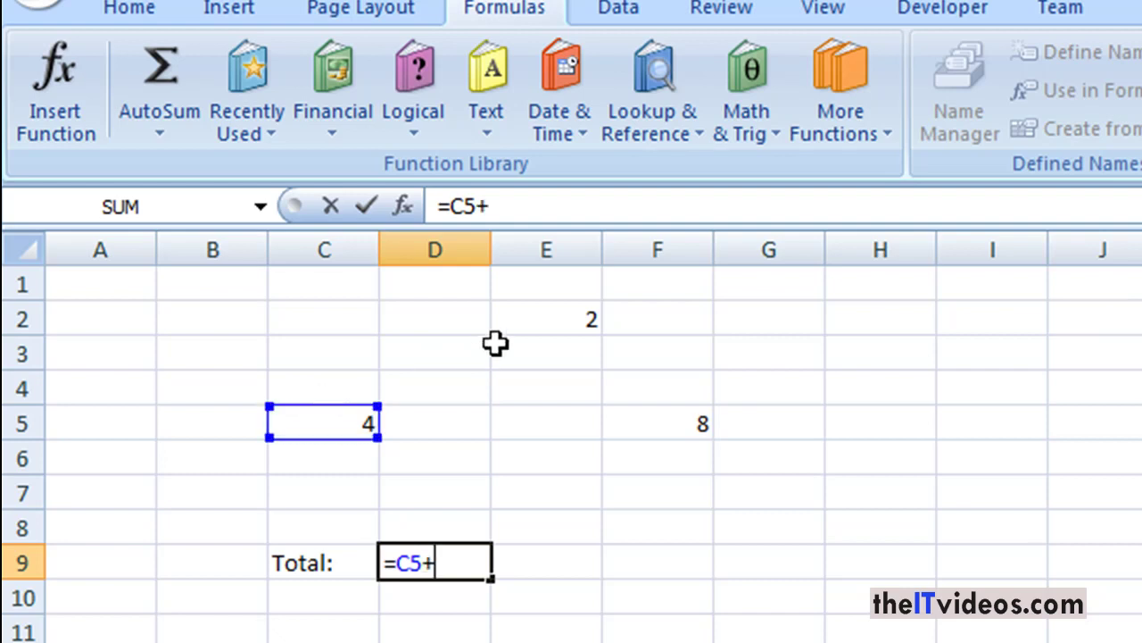
pyautogui.click(543, 322)
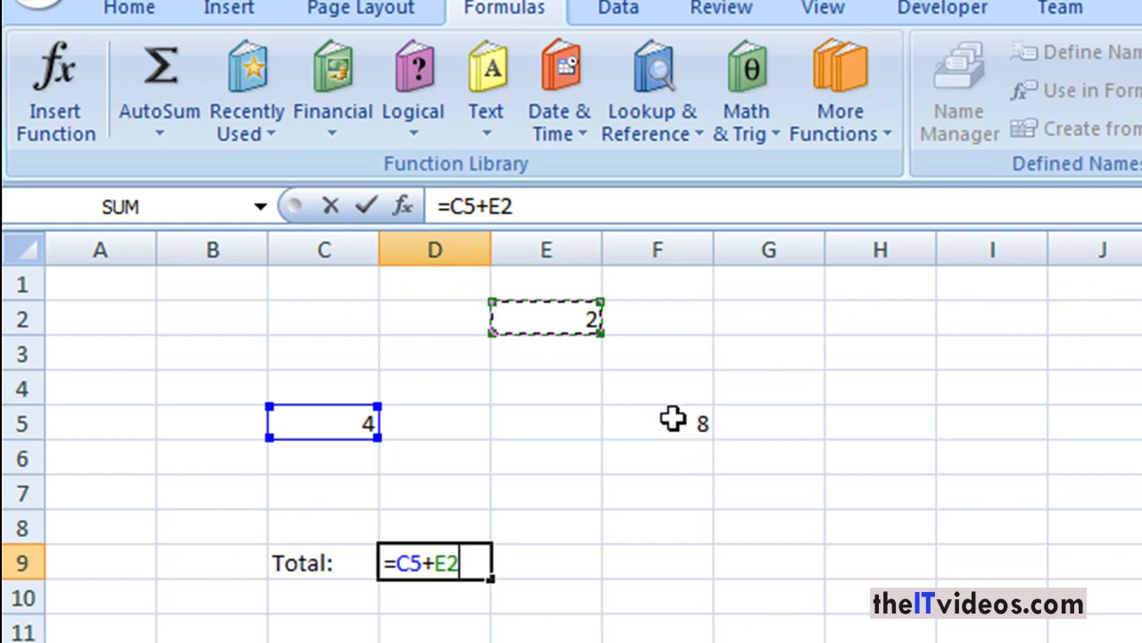
pyautogui.write('+')
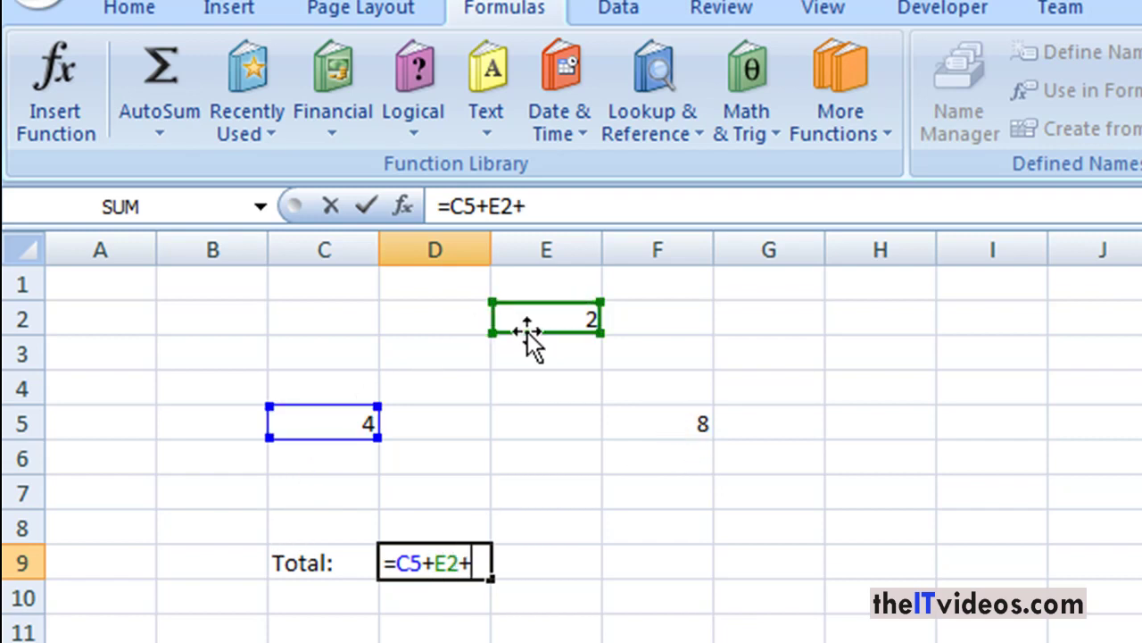
pyautogui.click(663, 430)
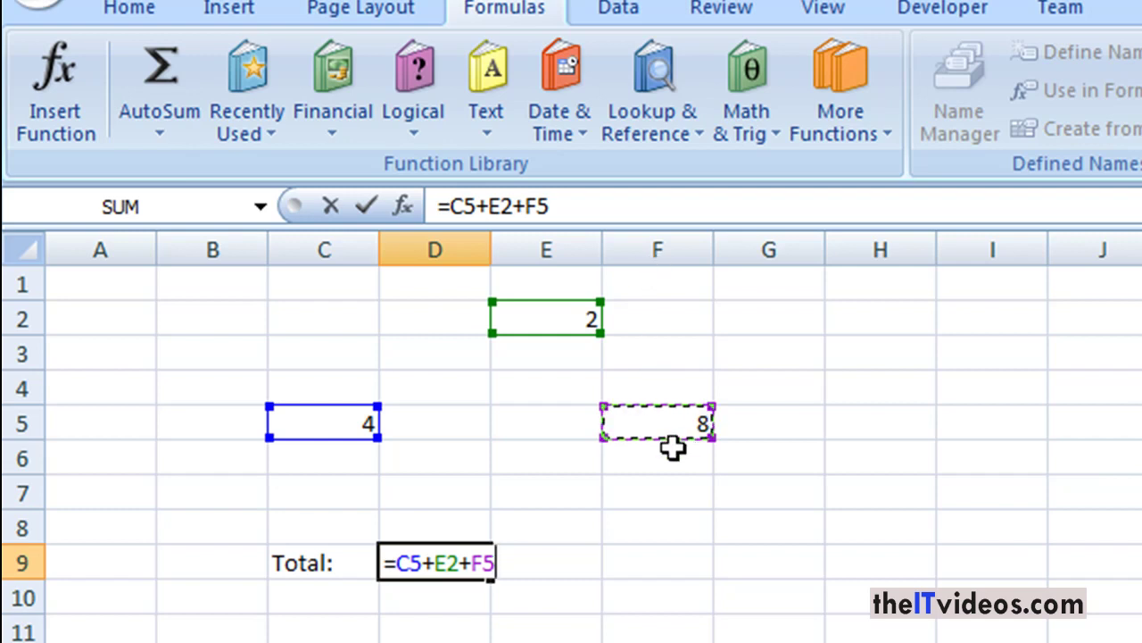
pyautogui.press('Return')
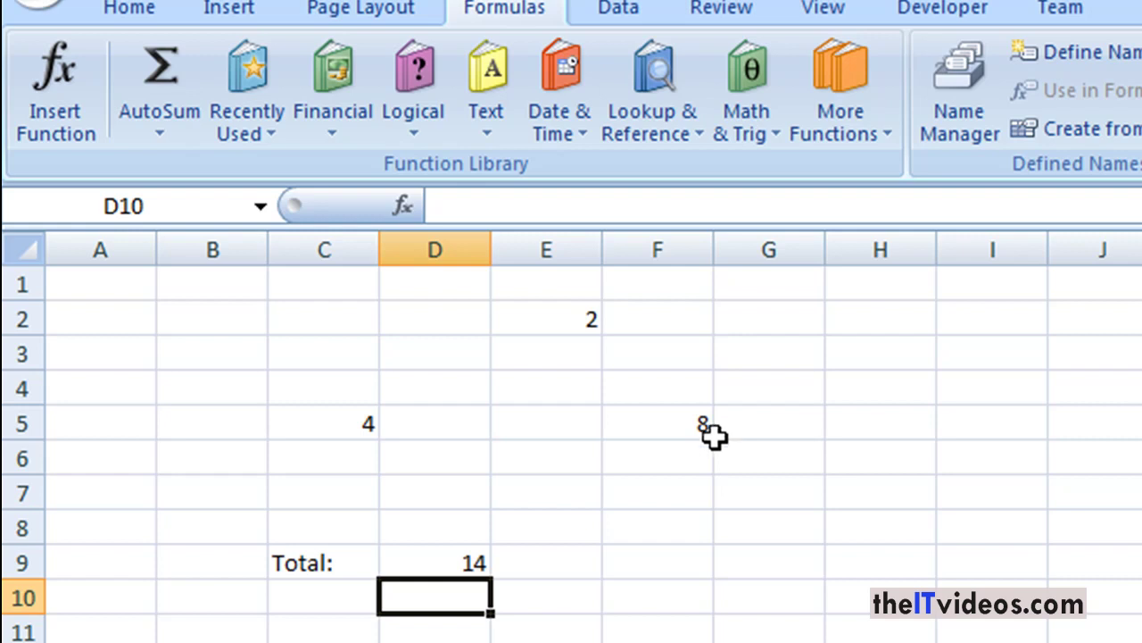
# Step: Change the value in F5 from 8 to 1
pyautogui.click(675, 426)
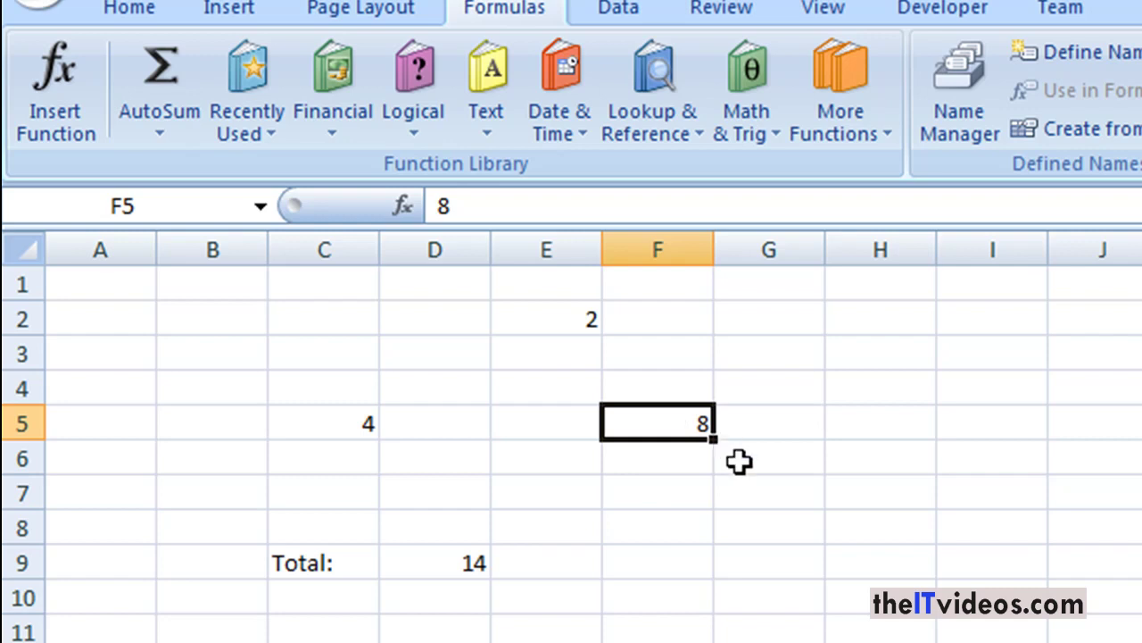
pyautogui.write('1')
pyautogui.press('Return')
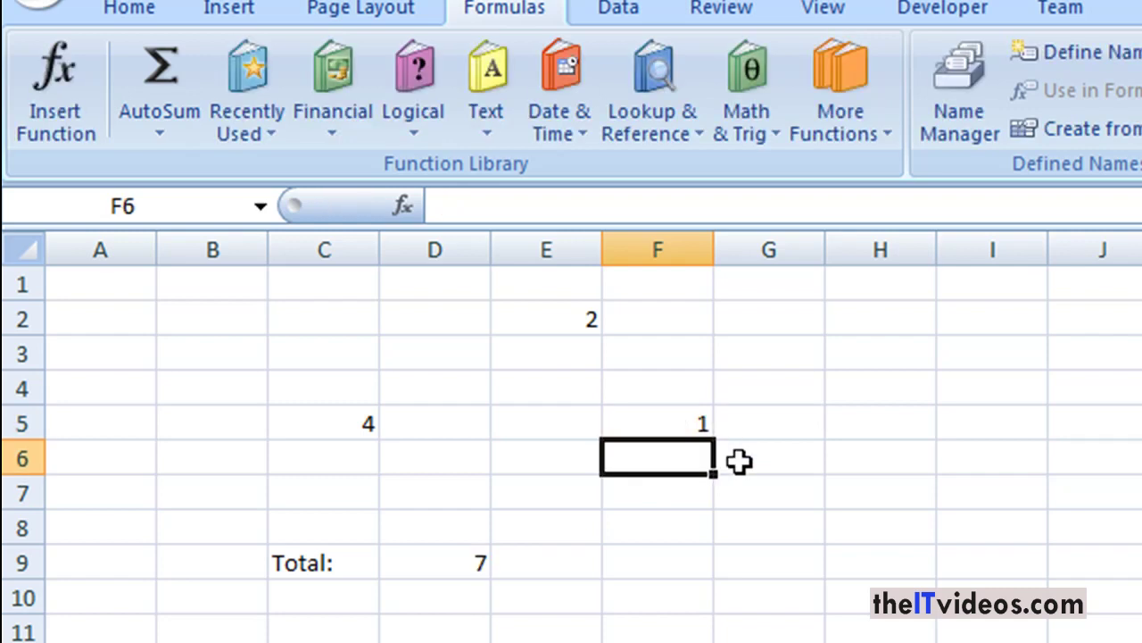
# Step: Check D9's recalculated total of 7 against the values in C5 and E2
pyautogui.click(435, 564)
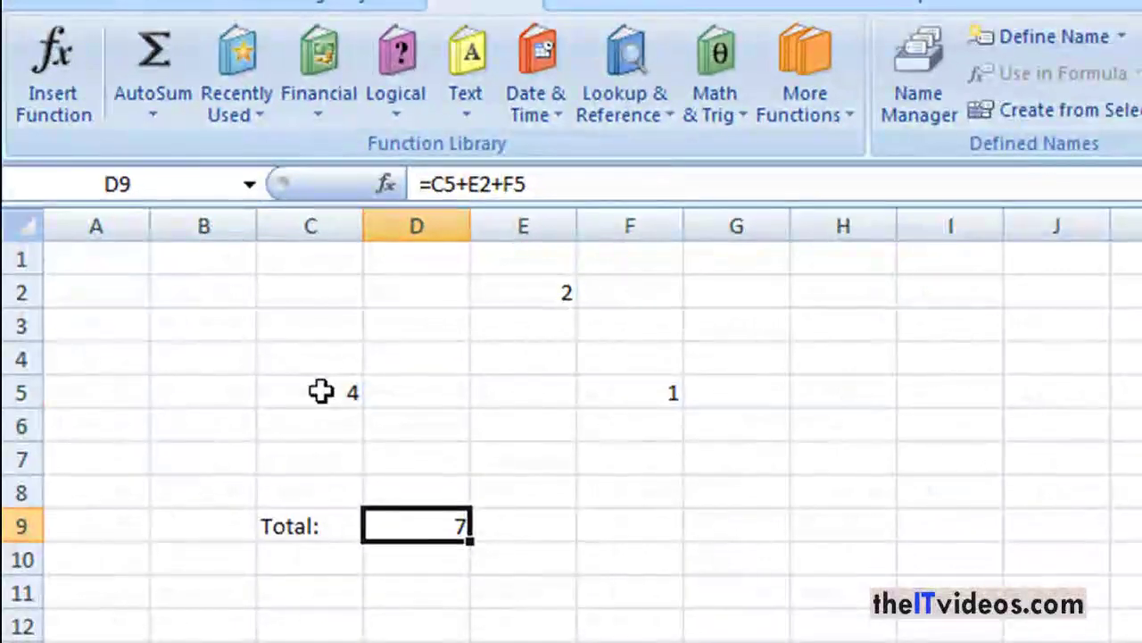
pyautogui.click(321, 391)
pyautogui.click(532, 283)
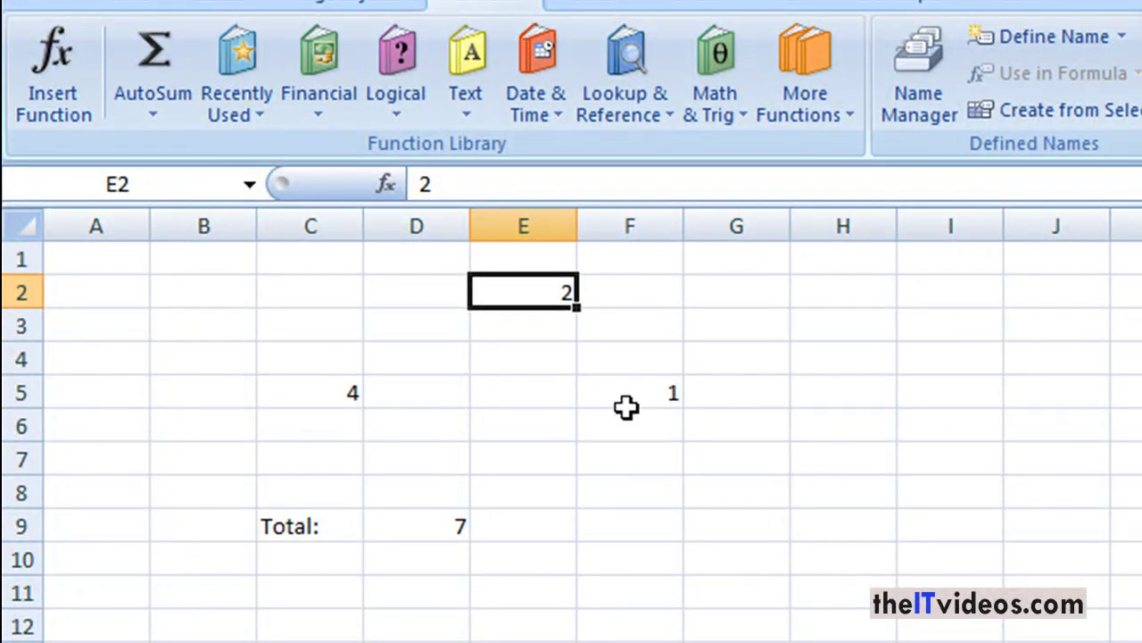
pyautogui.click(430, 528)
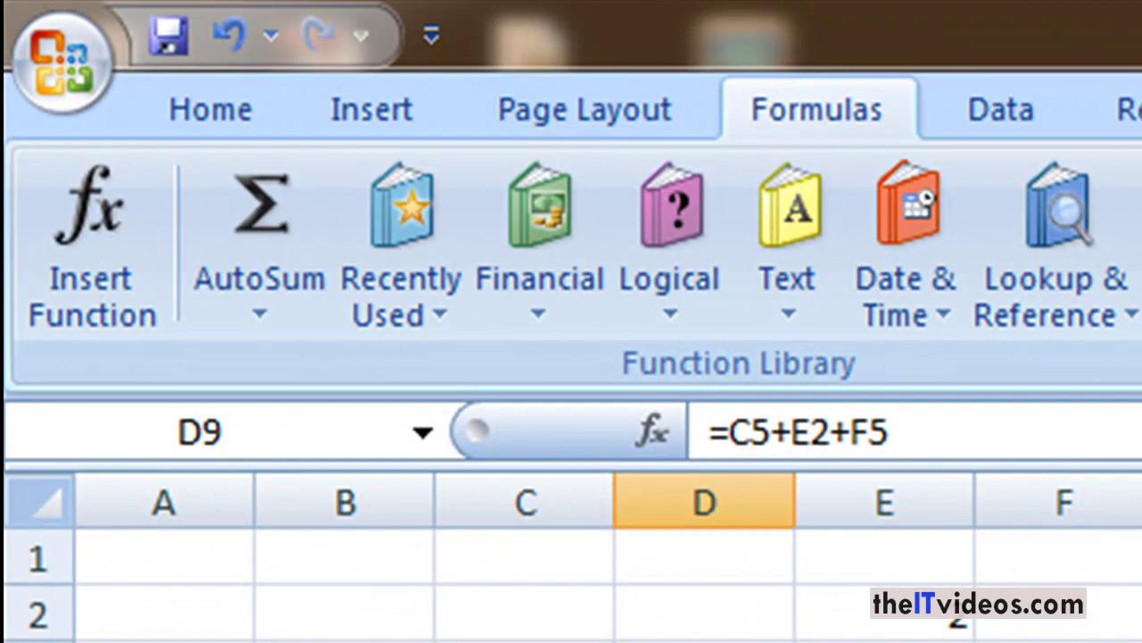
# Step: Open Insert Function and read the descriptions of IF, COUNT, SIN and SUMIF
pyautogui.click(104, 311)
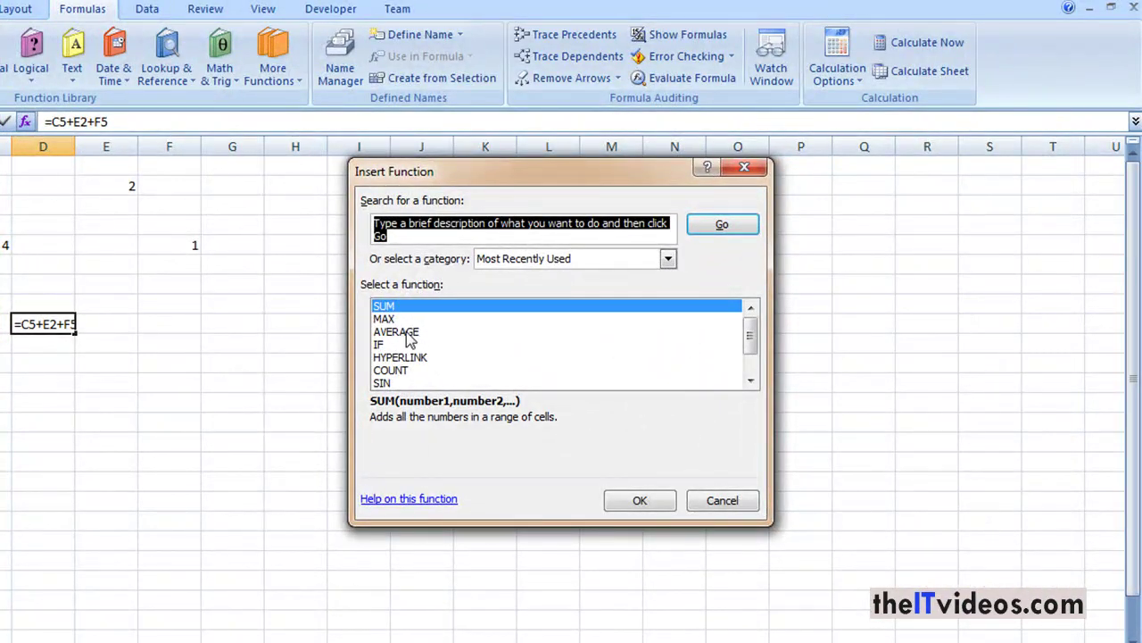
pyautogui.click(381, 347)
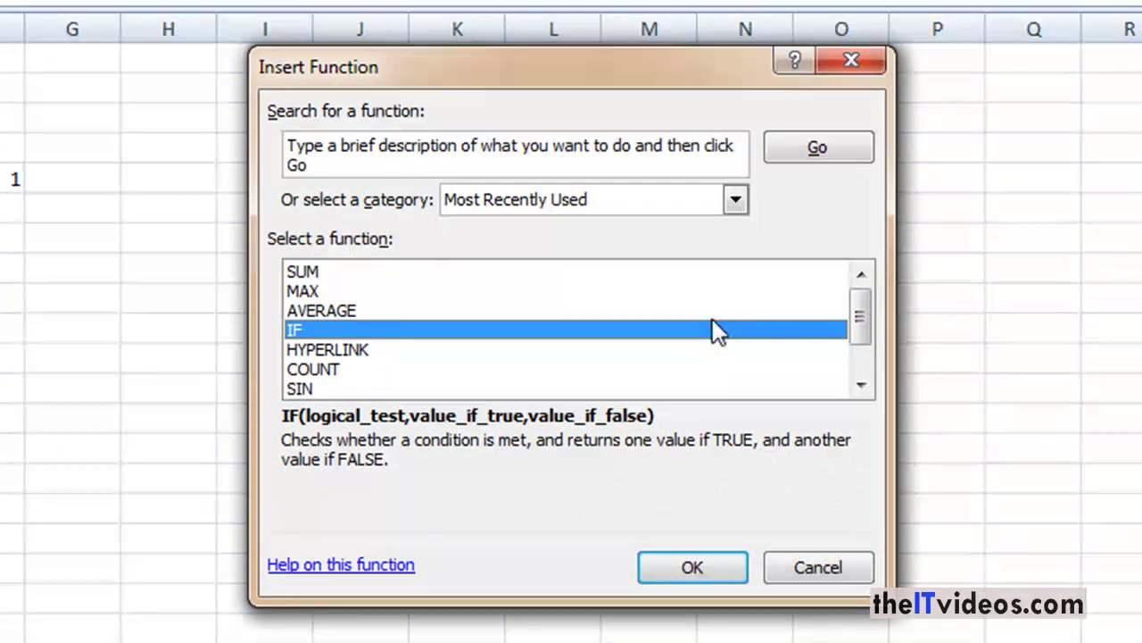
pyautogui.click(359, 372)
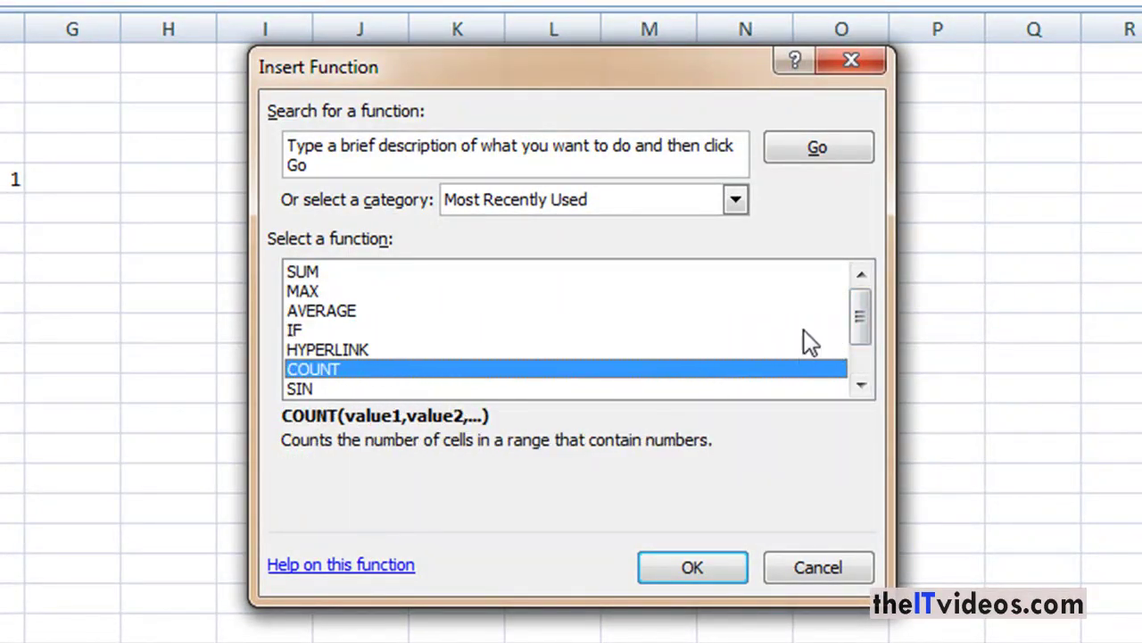
pyautogui.moveTo(859, 319); pyautogui.dragTo(860, 345)
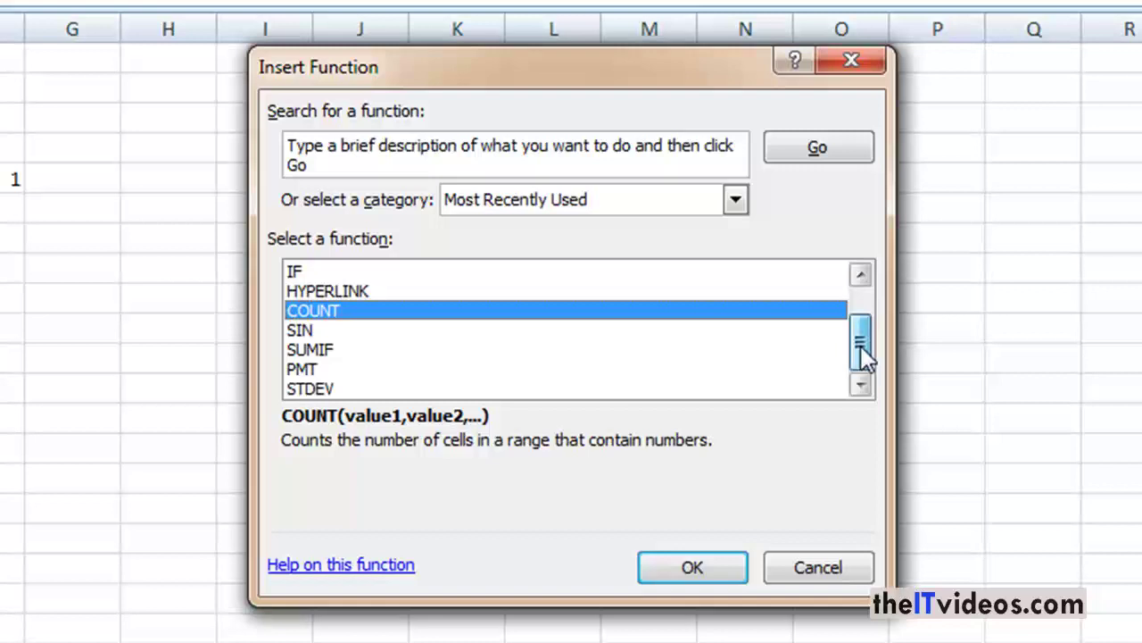
pyautogui.click(320, 334)
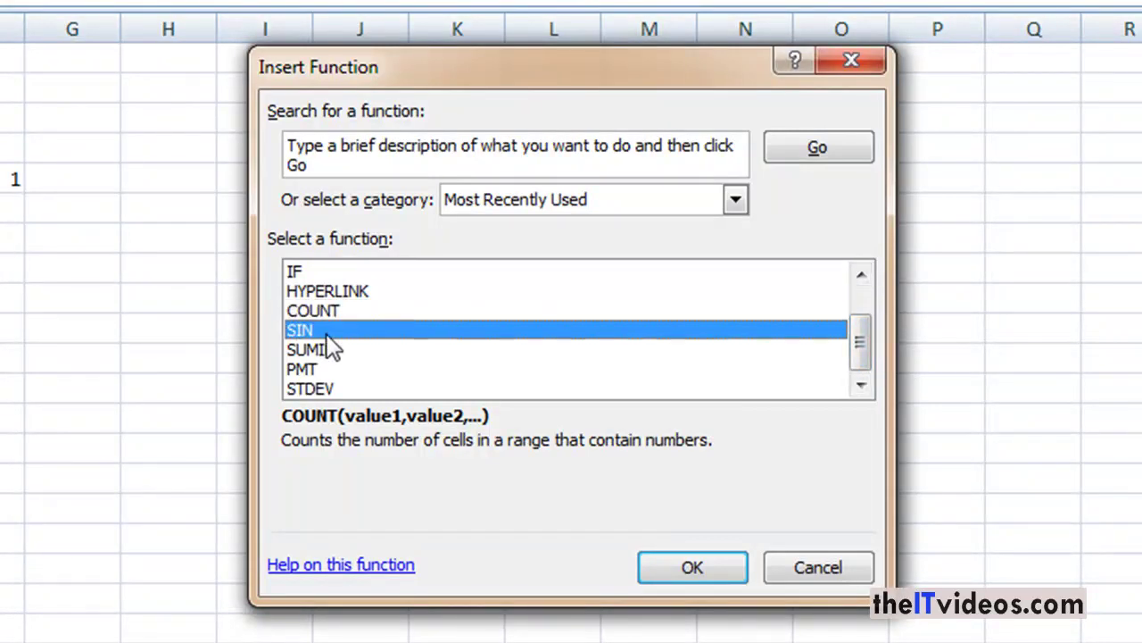
pyautogui.click(373, 354)
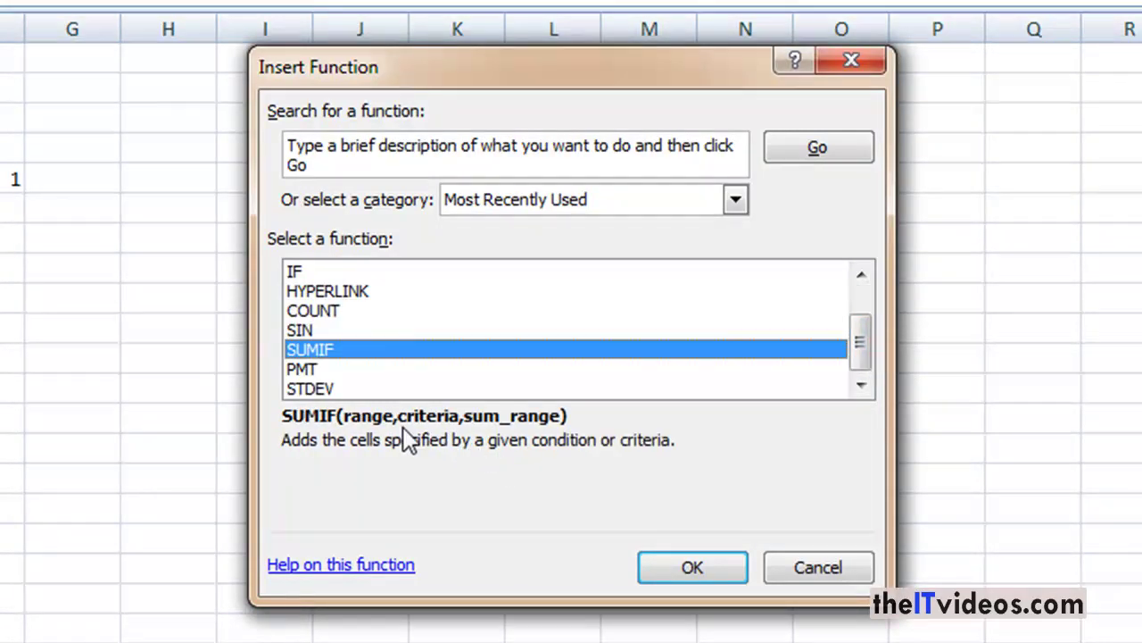